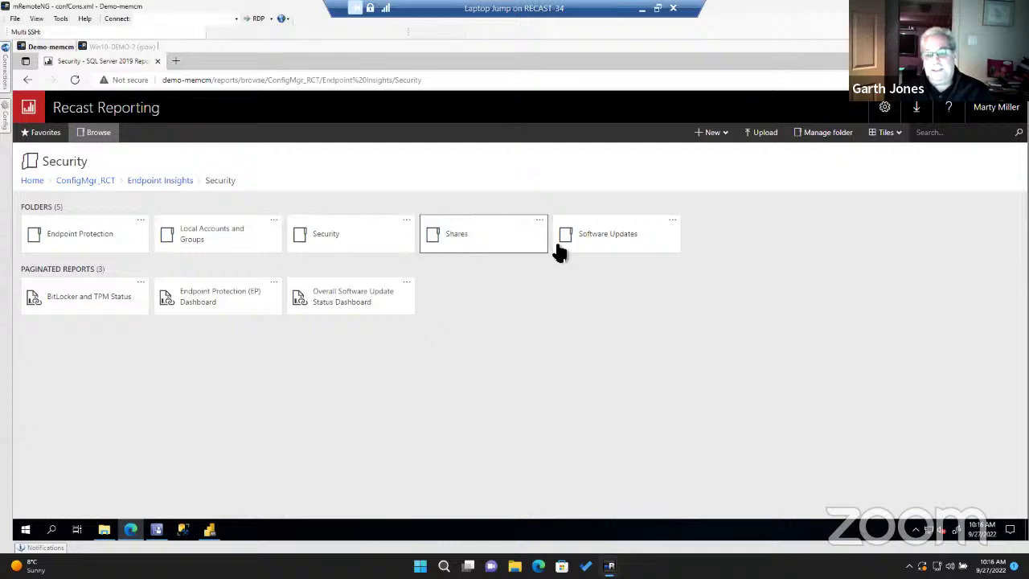
# Open the Software Updates by Age report from the Software Updates folder.
pyautogui.click(603, 241)
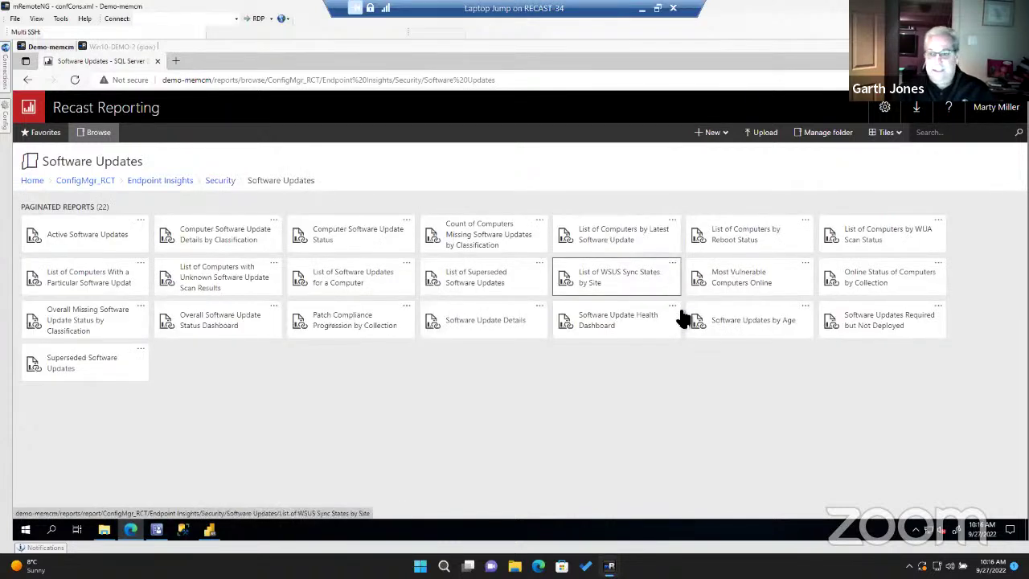
pyautogui.click(746, 325)
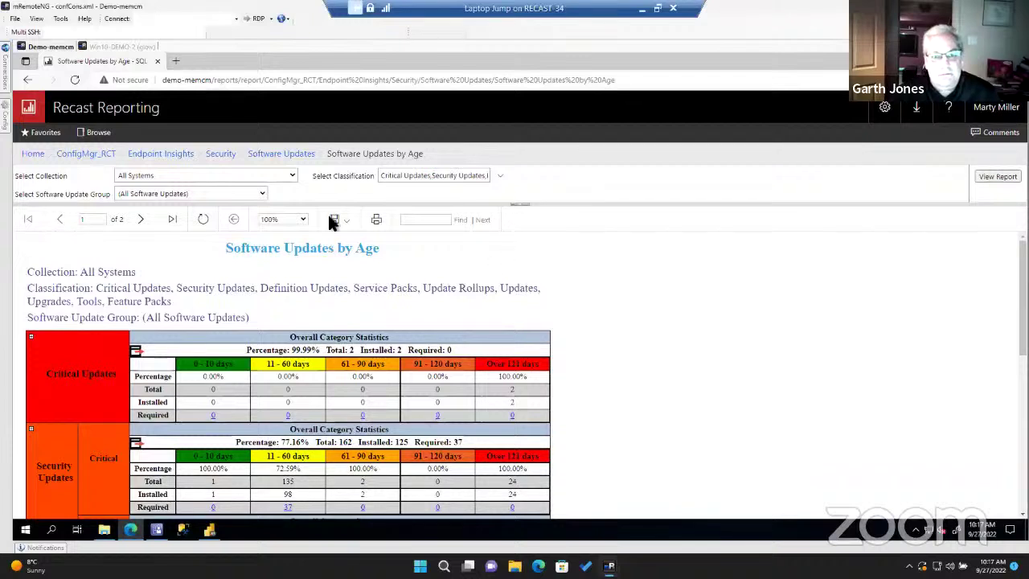
# Return to the Software Updates folder and open the parameter settings of the Software Updates by Age report.
pyautogui.click(291, 158)
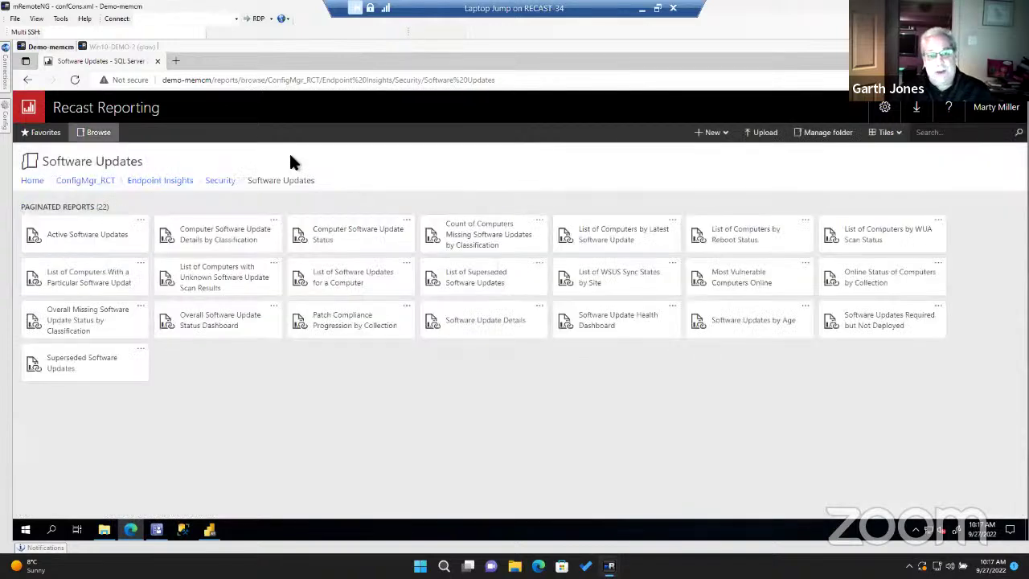
pyautogui.click(804, 307)
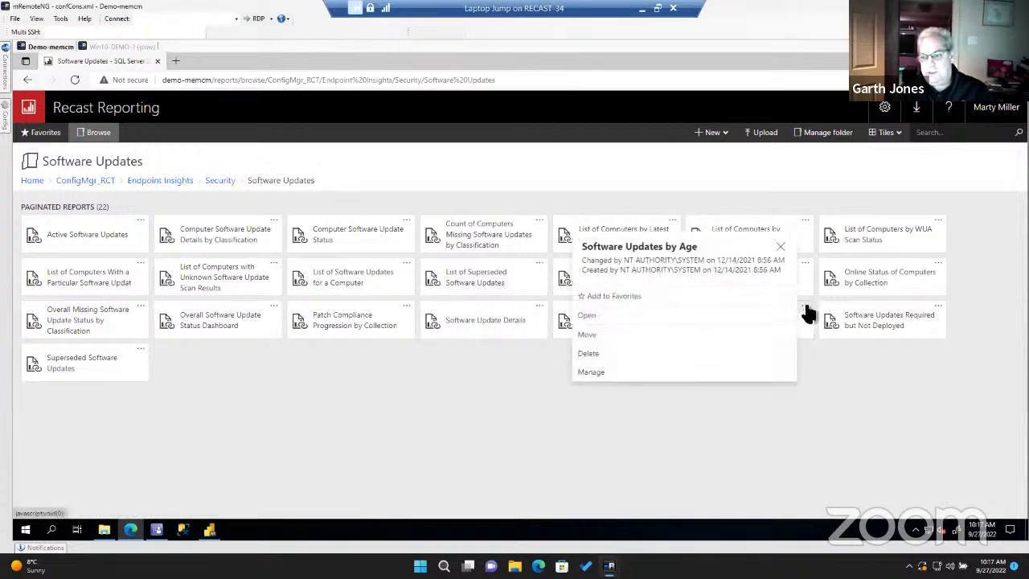
pyautogui.click(671, 373)
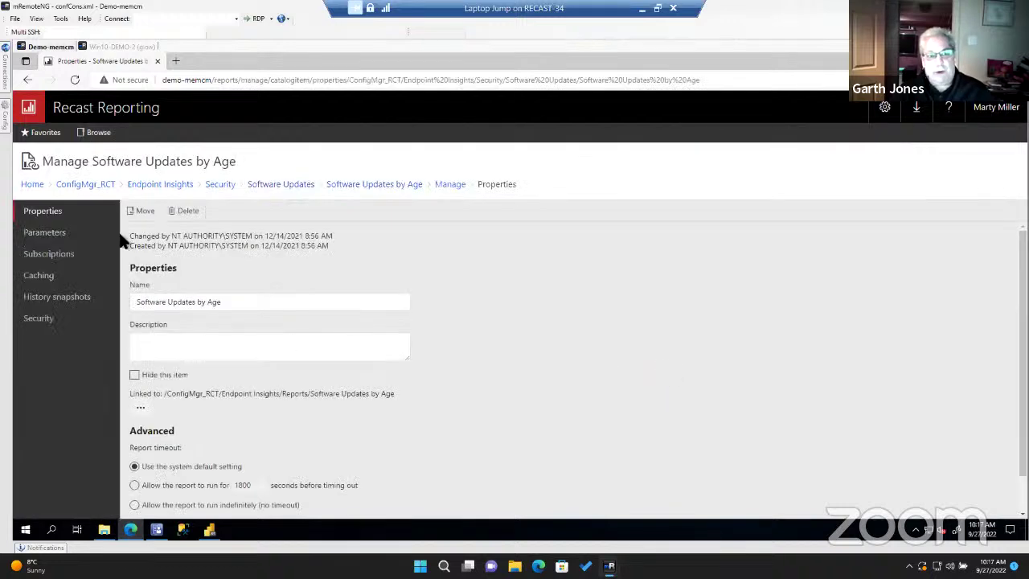
pyautogui.click(56, 233)
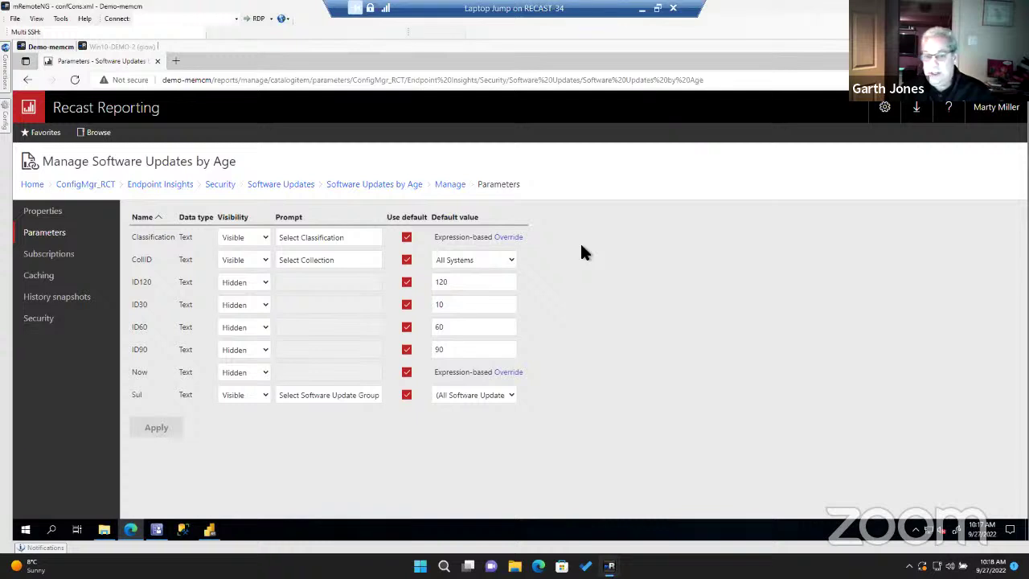
# Set the default value of the hidden ID30 parameter to 30.
pyautogui.moveTo(457, 308); pyautogui.dragTo(435, 306)
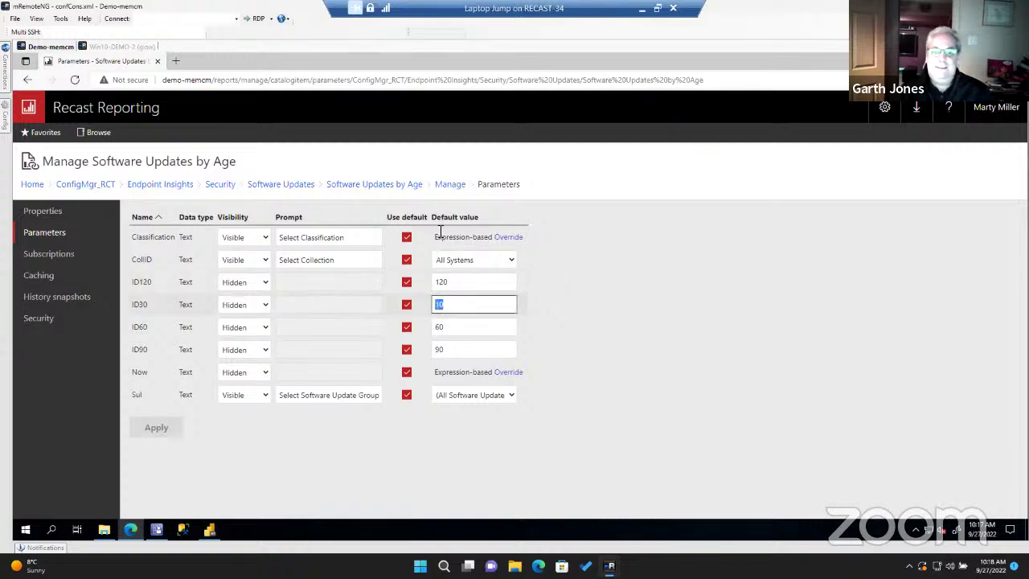
pyautogui.write('30')
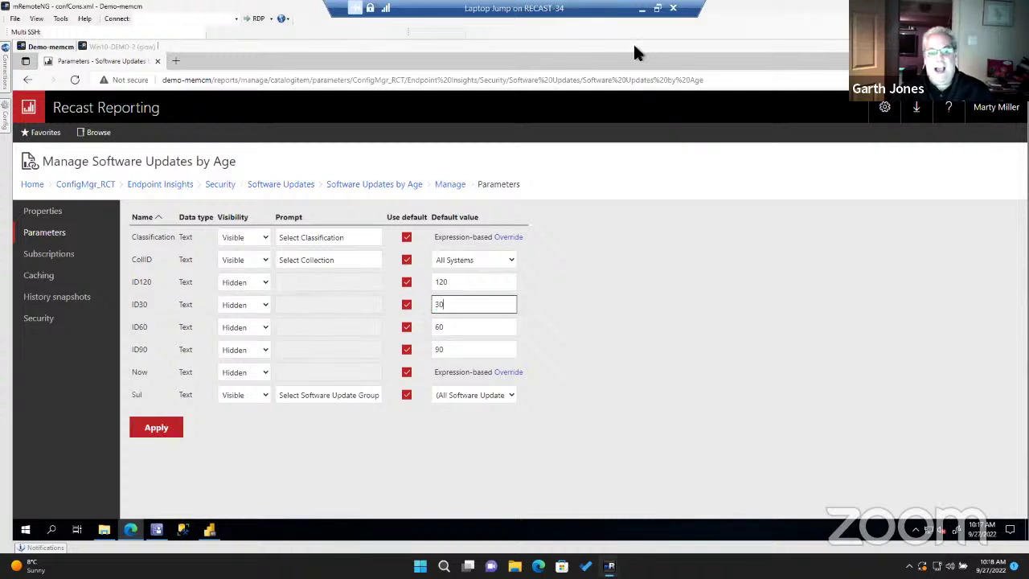
pyautogui.click(562, 299)
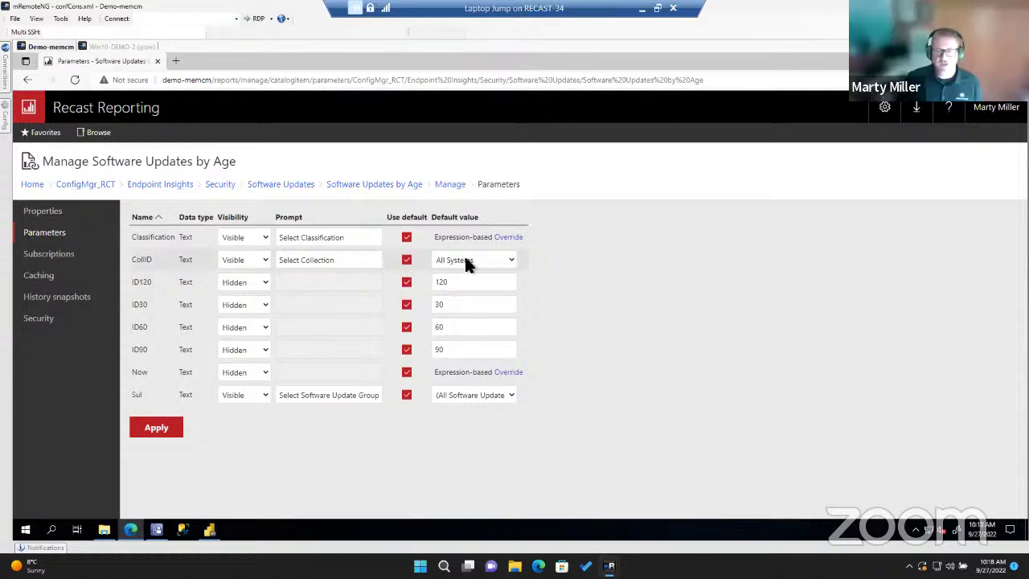
# Apply Virtual Devices as the default collection for CollID and run the Software Updates by Age report with the changed defaults.
pyautogui.click(512, 260)
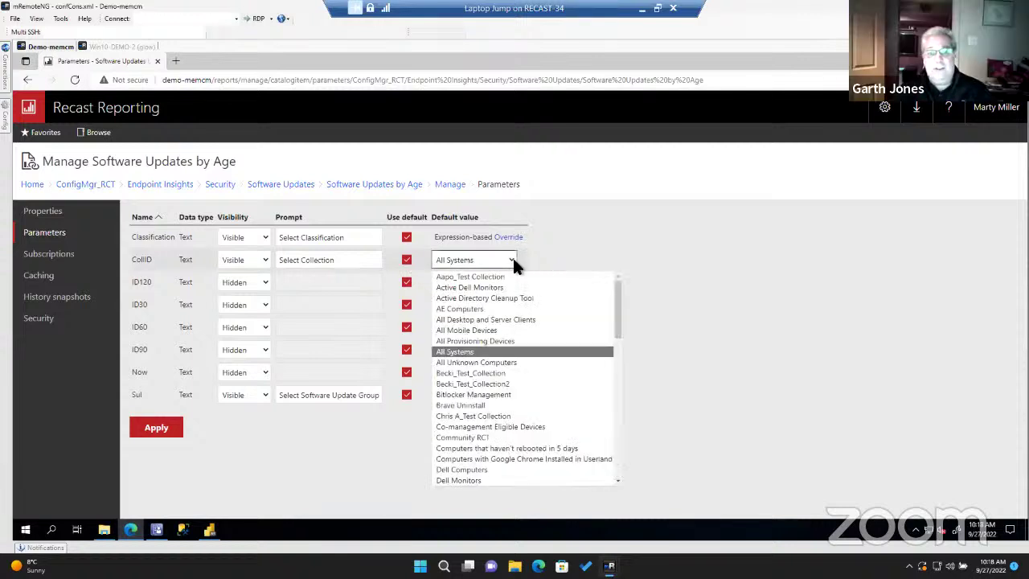
pyautogui.moveTo(621, 332); pyautogui.dragTo(617, 475)
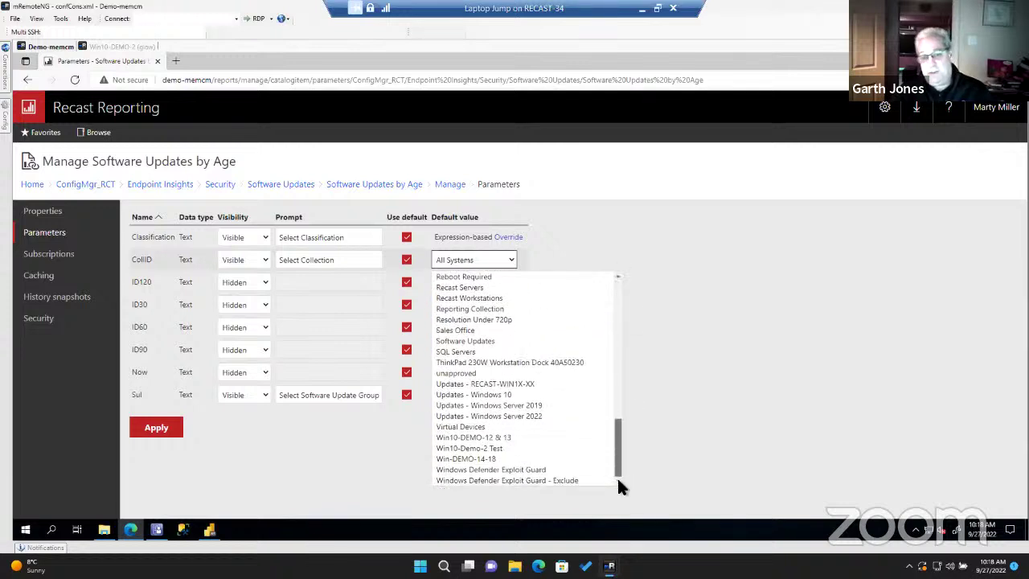
pyautogui.click(518, 426)
pyautogui.click(169, 426)
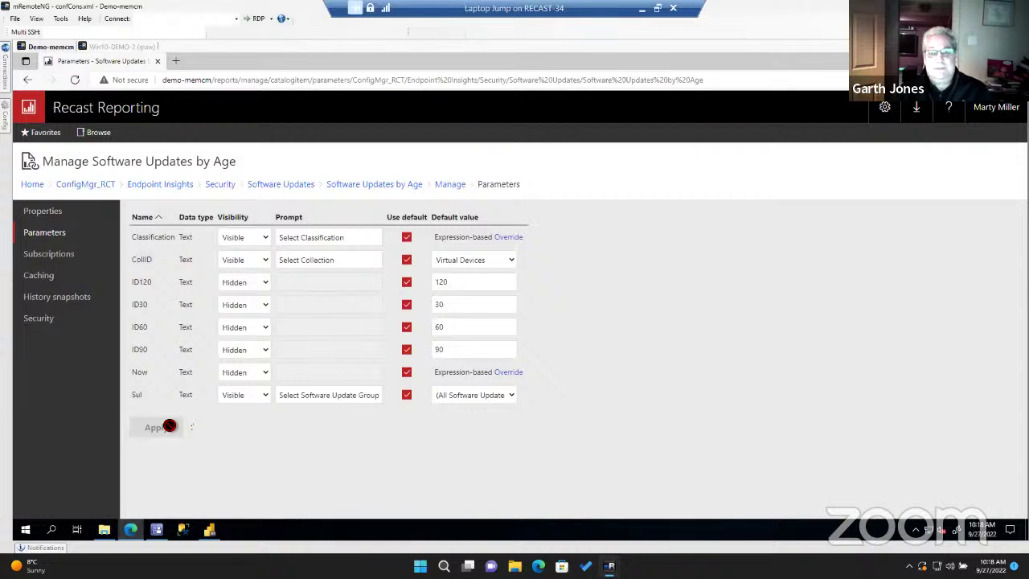
pyautogui.click(412, 187)
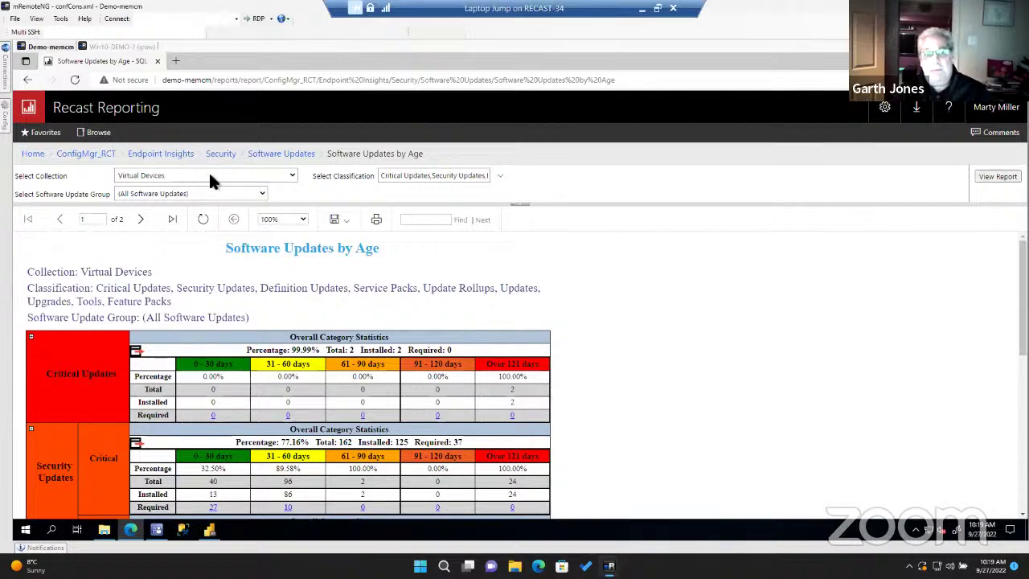
# Open the parameter settings of the Computer Replacement Costs report in Endpoint Insights' Device Warranty folder.
pyautogui.click(186, 155)
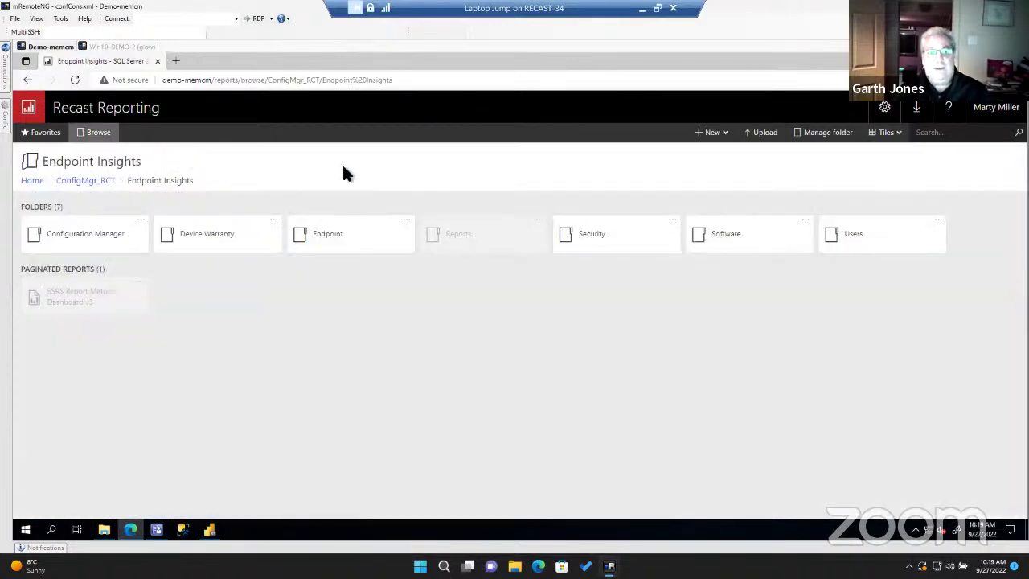
pyautogui.click(218, 243)
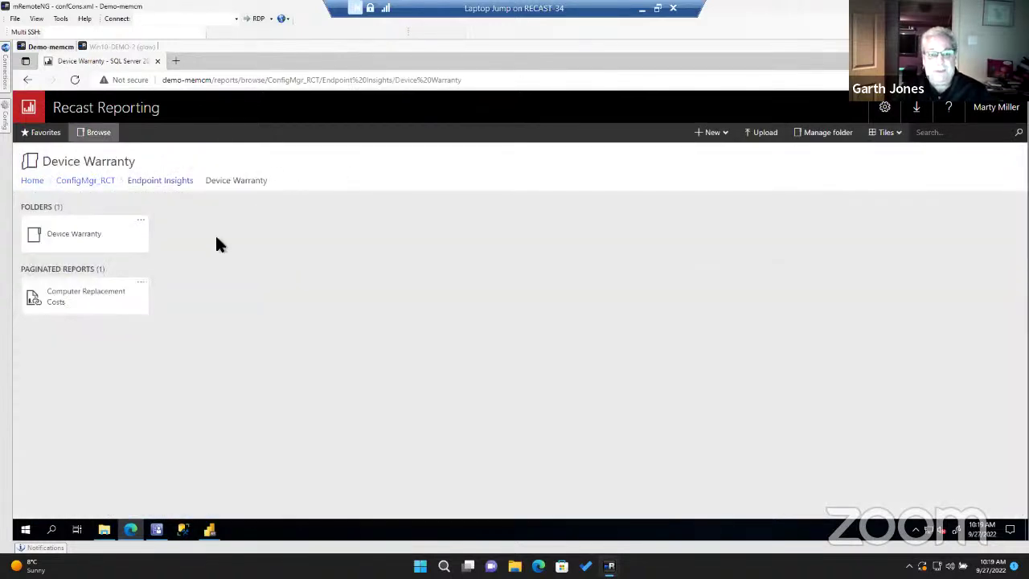
pyautogui.click(140, 286)
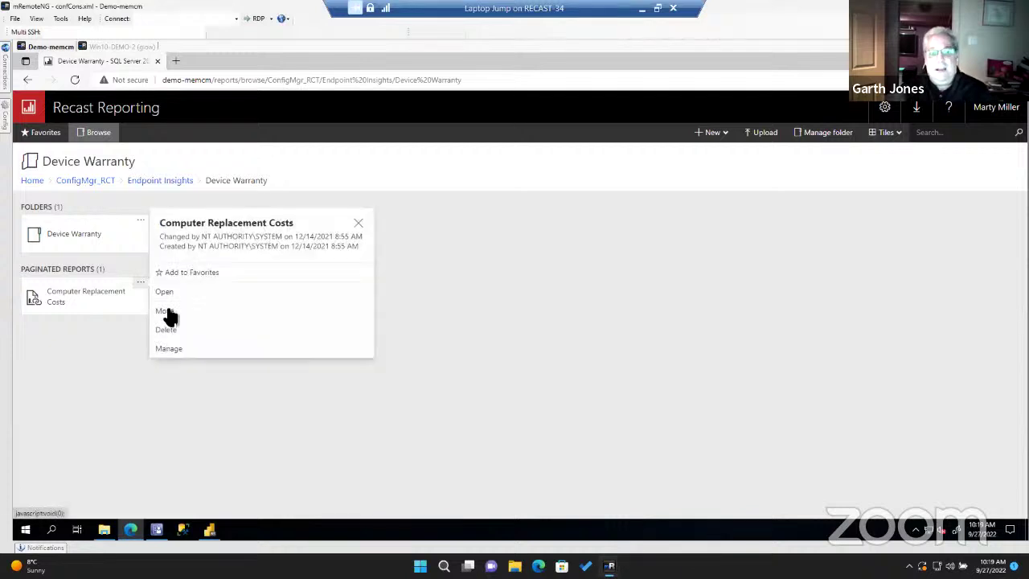
pyautogui.click(184, 349)
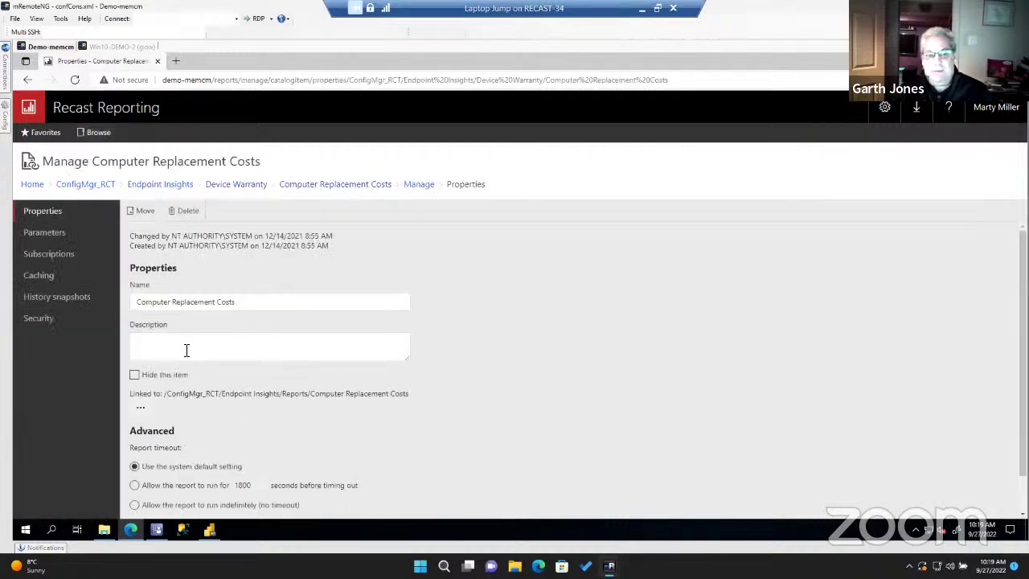
pyautogui.click(65, 235)
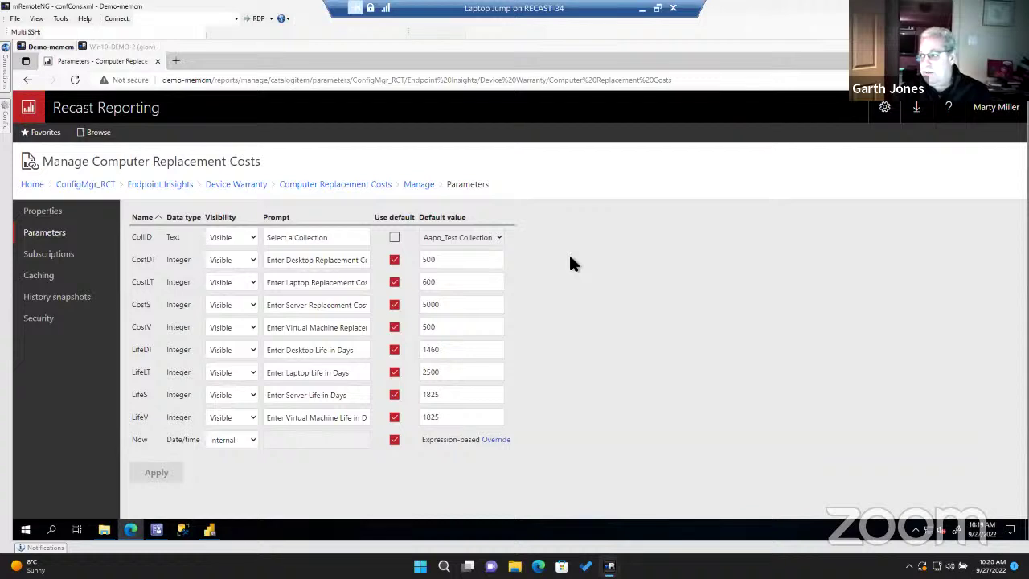
# Check the visibility options of CostDT and try a default value of 1000 before restoring it to 500.
pyautogui.click(252, 261)
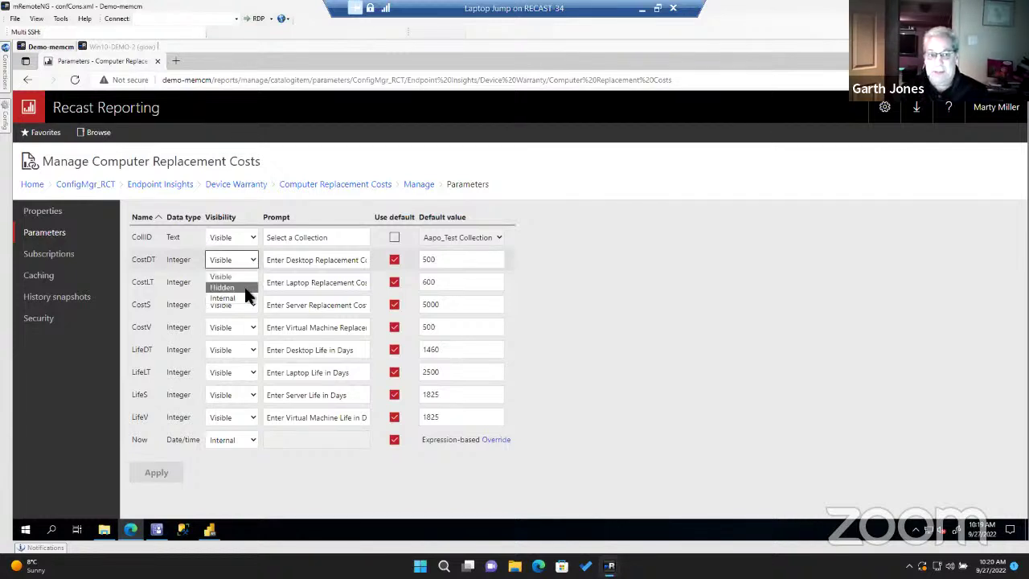
pyautogui.click(607, 316)
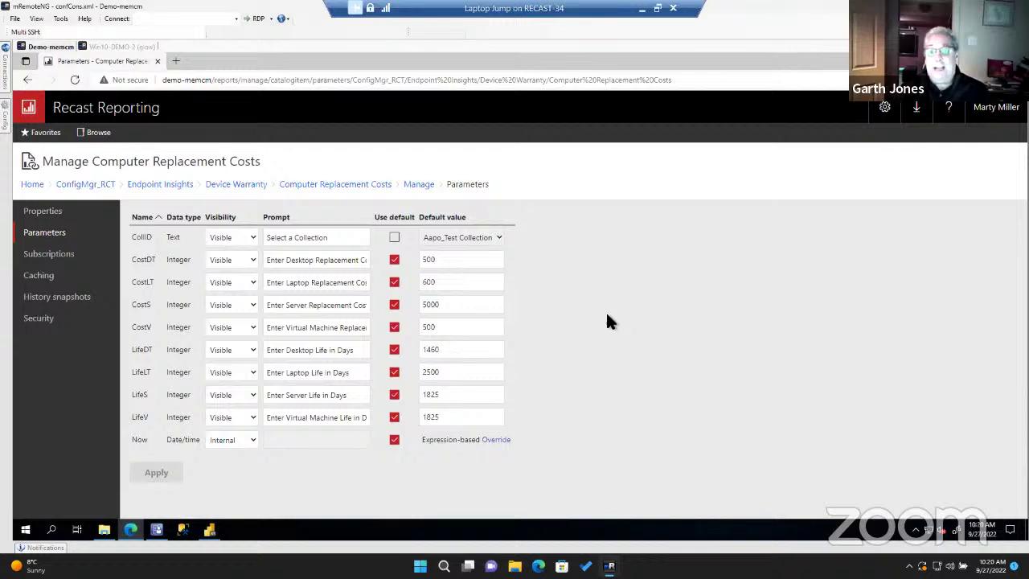
pyautogui.moveTo(470, 259); pyautogui.dragTo(421, 262)
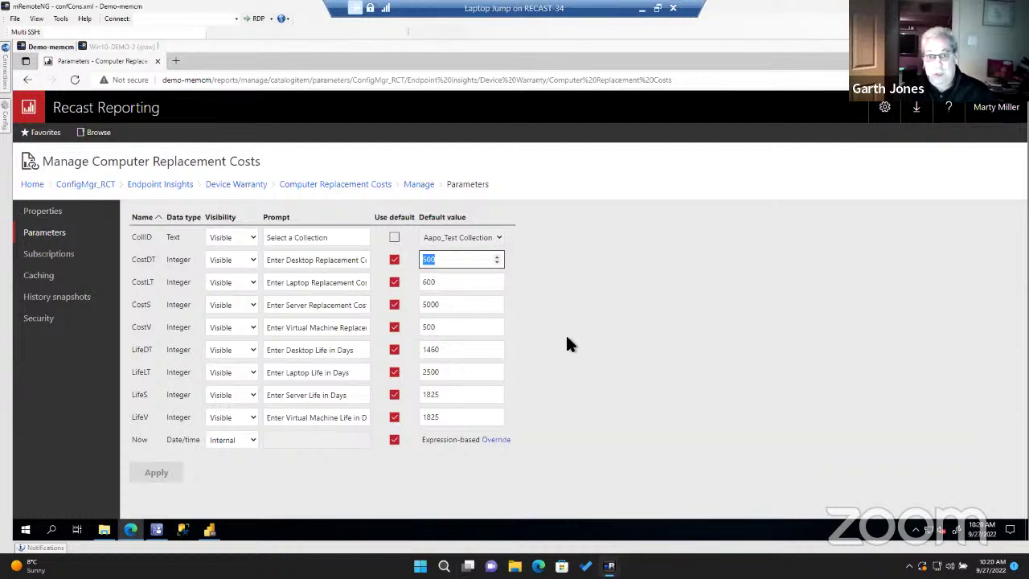
pyautogui.write('1')
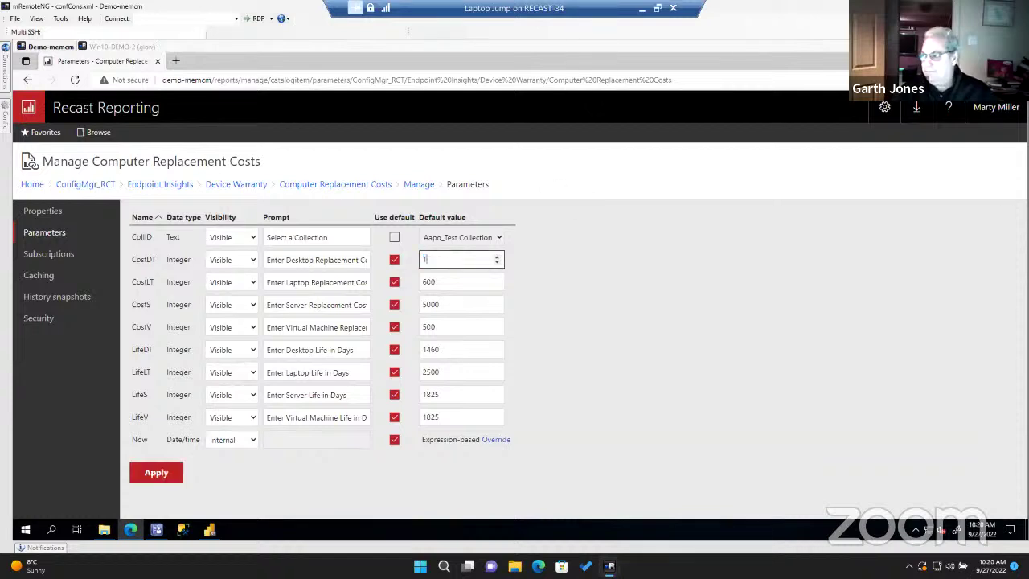
pyautogui.write('0000')
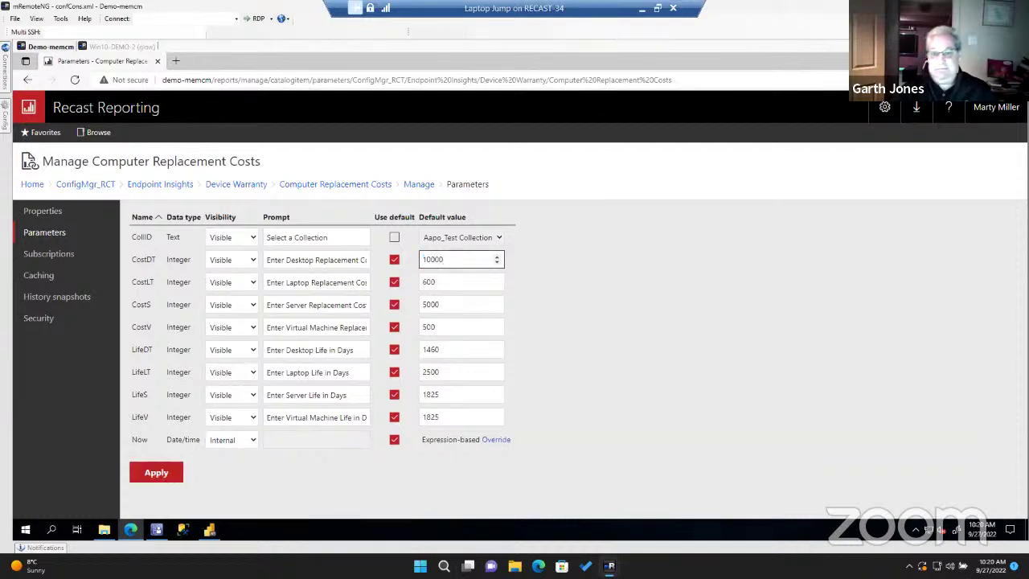
pyautogui.press('BackSpace')
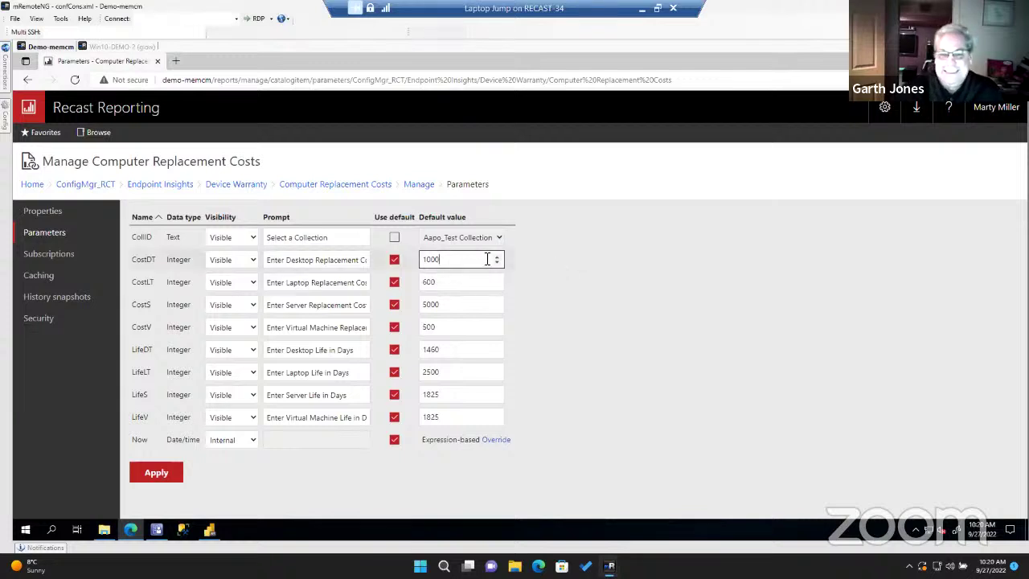
pyautogui.moveTo(486, 259); pyautogui.dragTo(421, 265)
pyautogui.write('500')
pyautogui.click(635, 442)
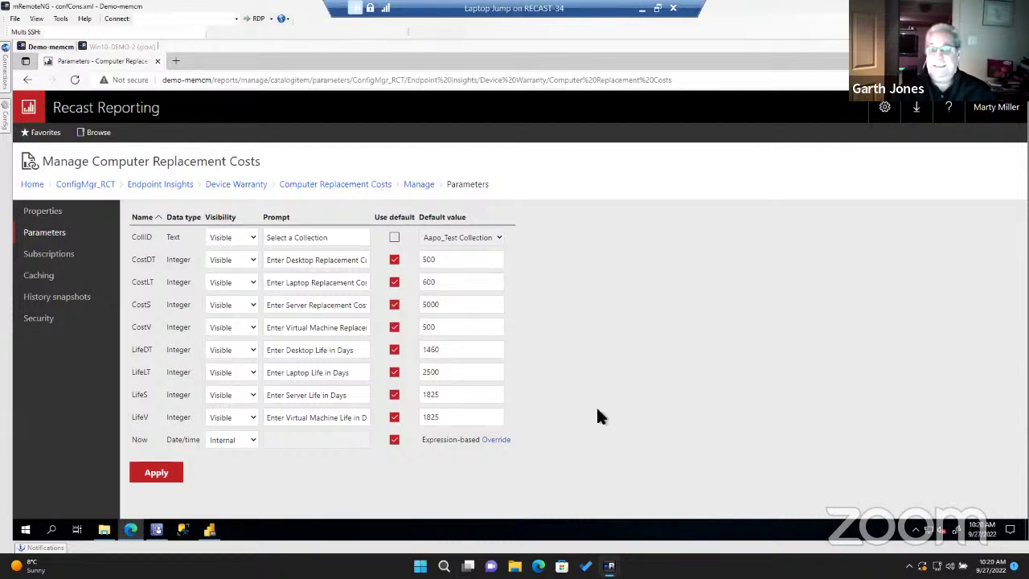
# Open the Computer Replacement Costs report to examine its parameter prompts.
pyautogui.click(372, 183)
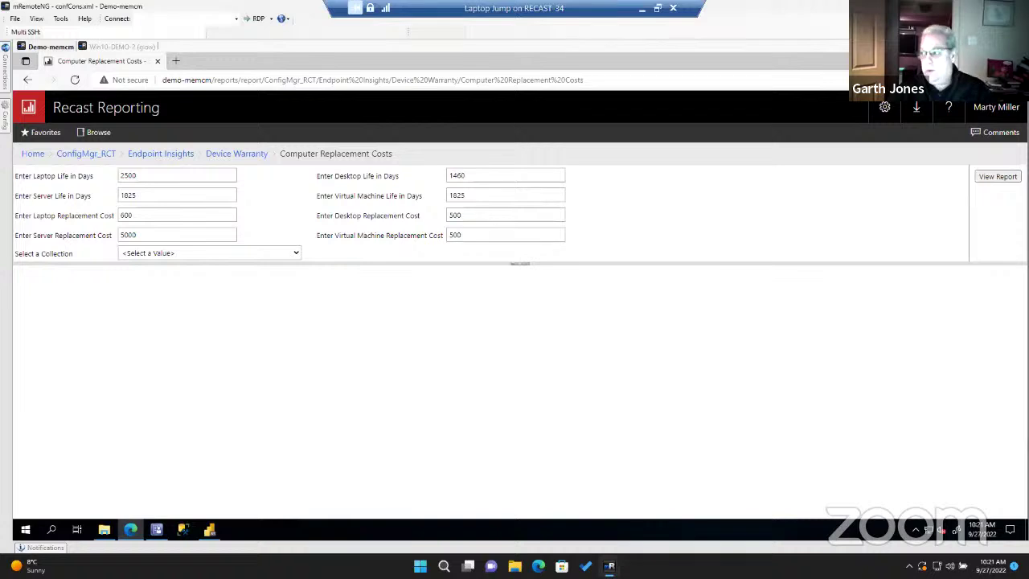
# Switch to the PowerPoint presentation and view the Hidden Prompts screenshot slide and the Role Base Administration and EI slide.
pyautogui.hotkey('alt', 'Tab')
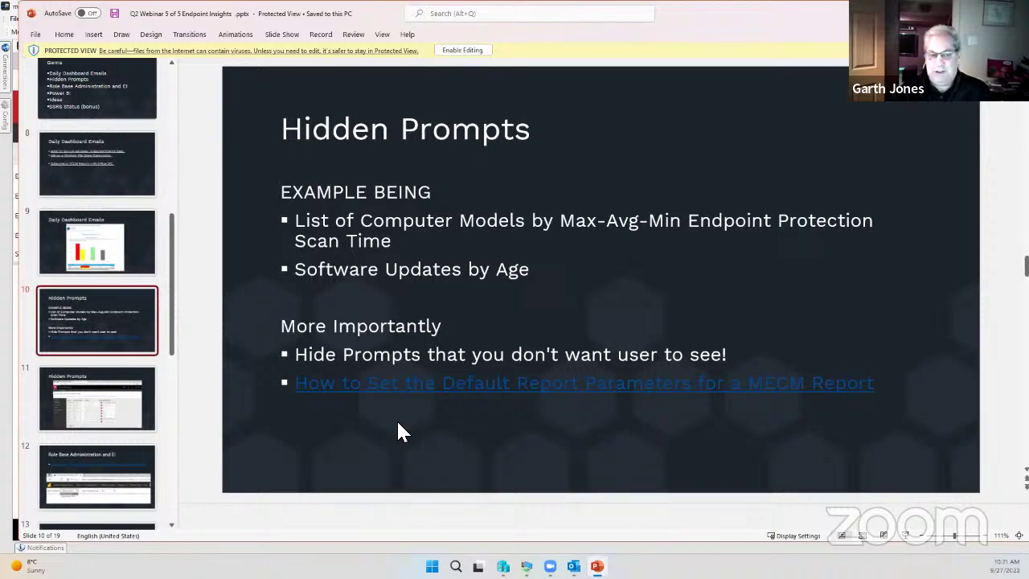
pyautogui.click(155, 405)
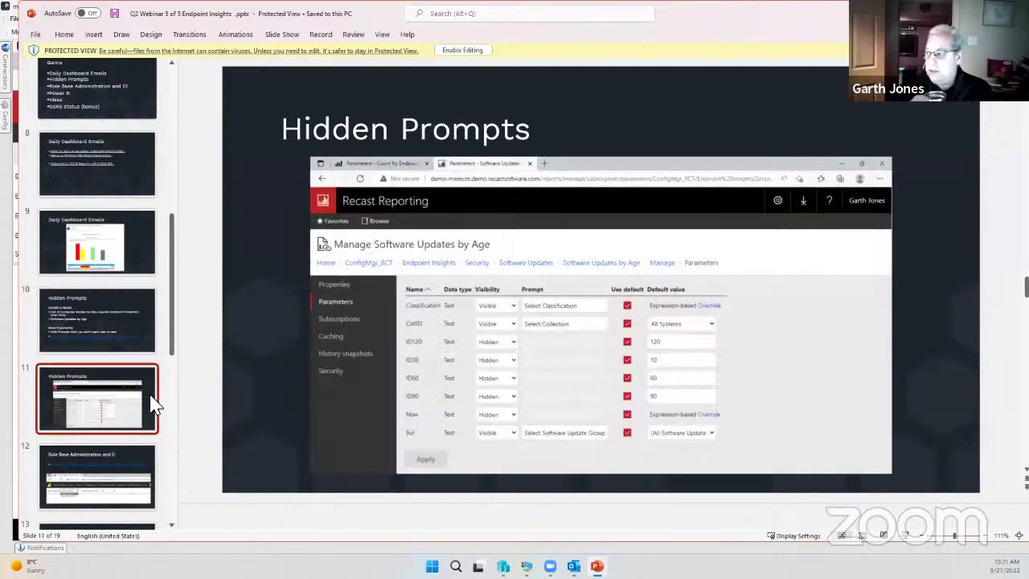
pyautogui.click(143, 463)
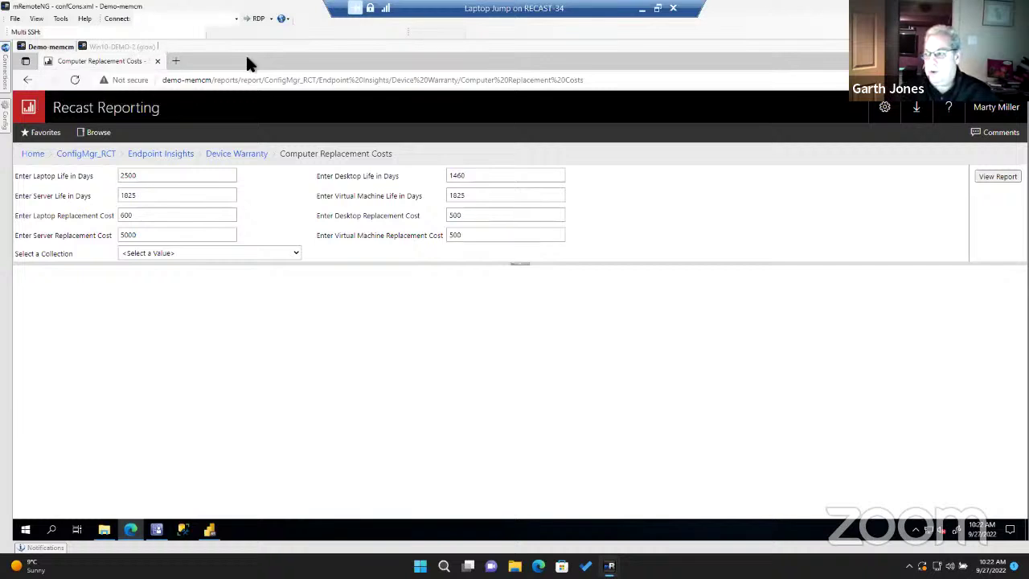
# View the report portal in the Win10-DEMO-2 remote session and return to the Demo-memcm session.
pyautogui.click(117, 47)
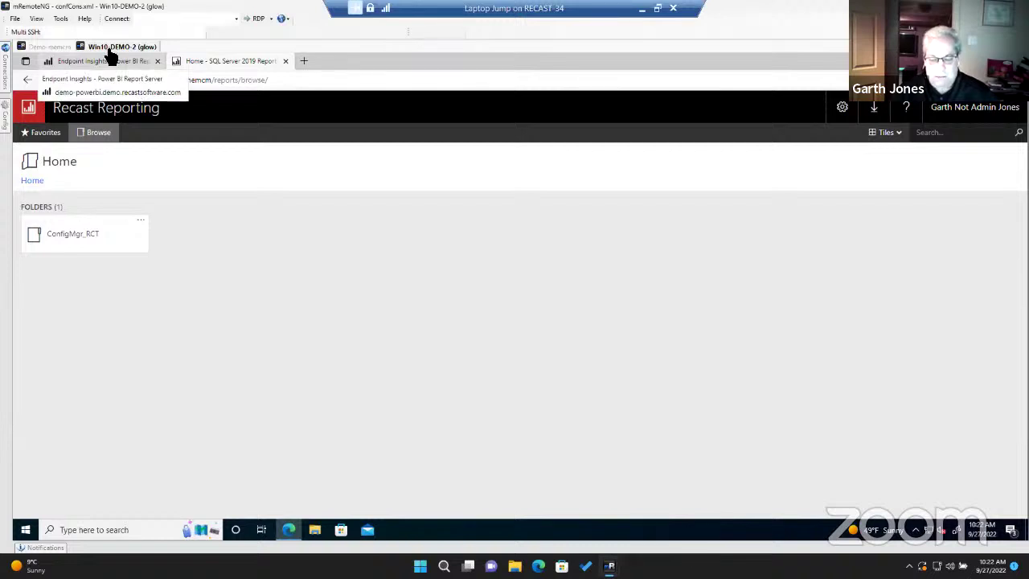
pyautogui.click(45, 47)
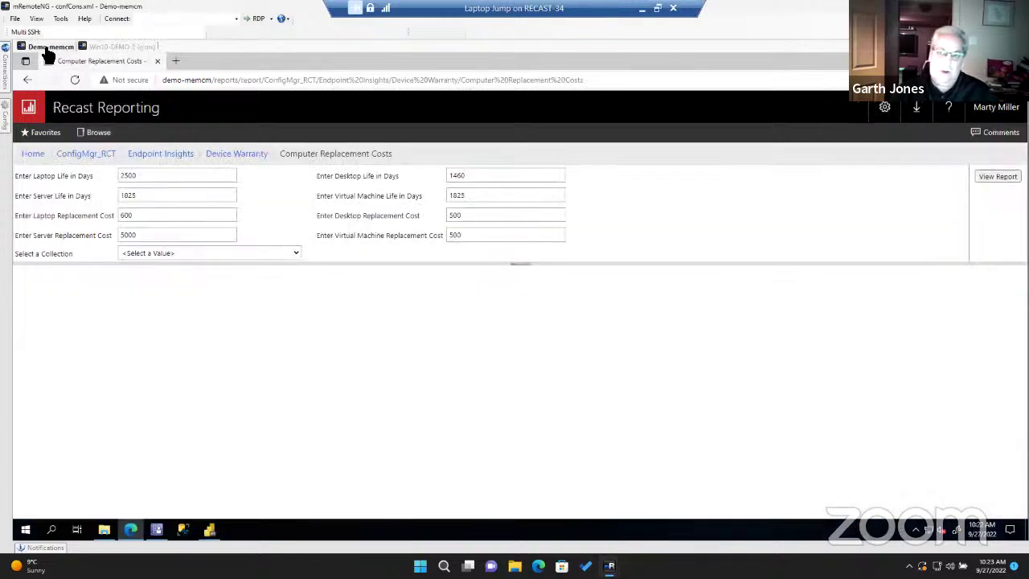
# Switch to Configuration Manager and inspect the security scopes of the first Report Reader among the administrative users, leaving the console minimized.
pyautogui.click(156, 528)
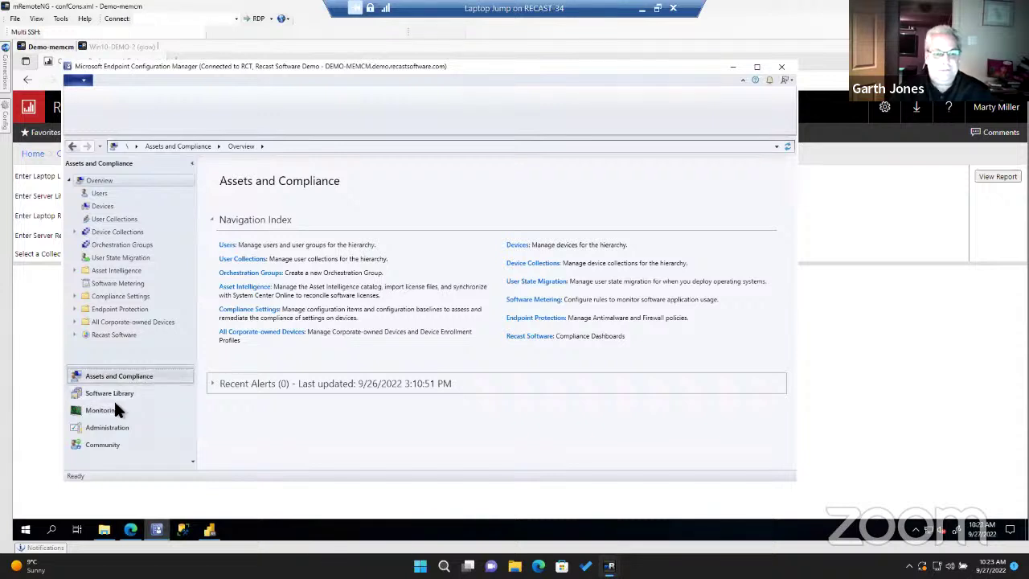
pyautogui.click(107, 426)
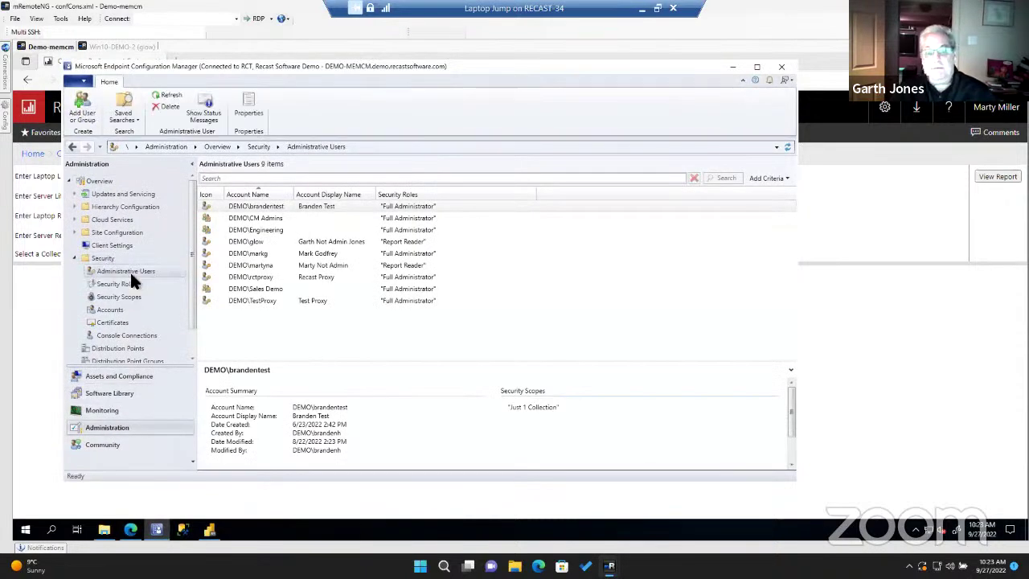
pyautogui.click(285, 242)
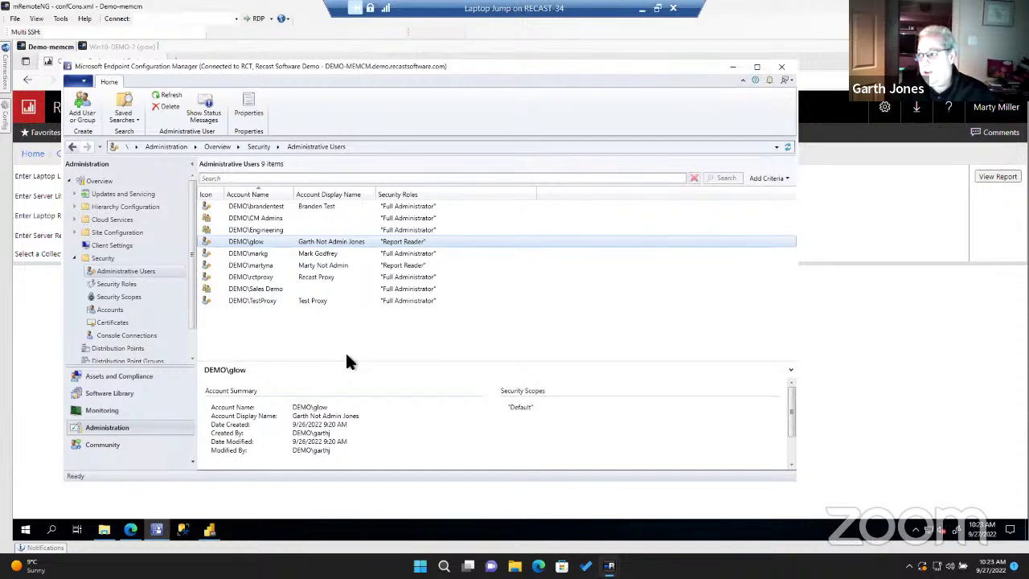
pyautogui.rightClick(363, 242)
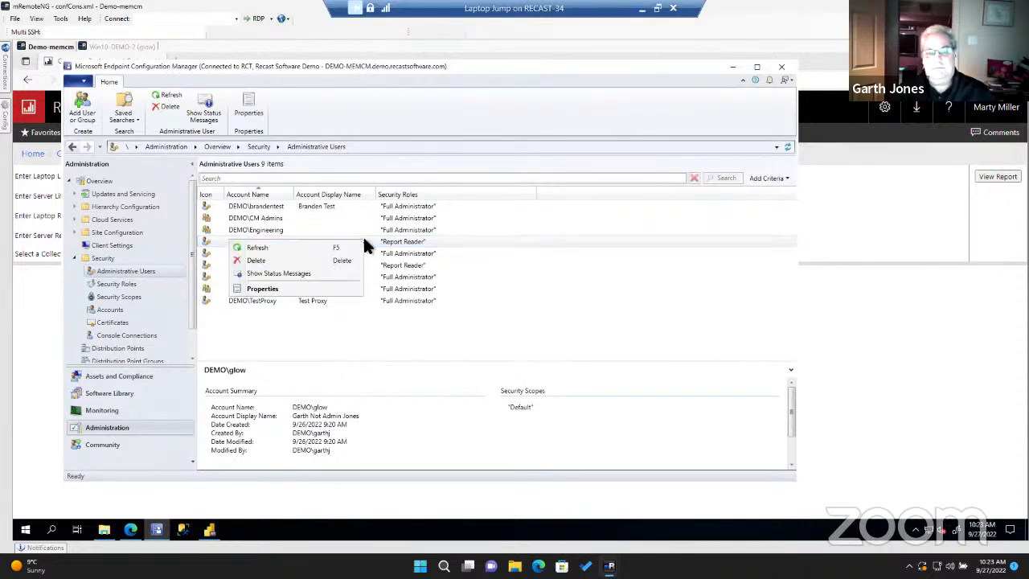
pyautogui.click(295, 288)
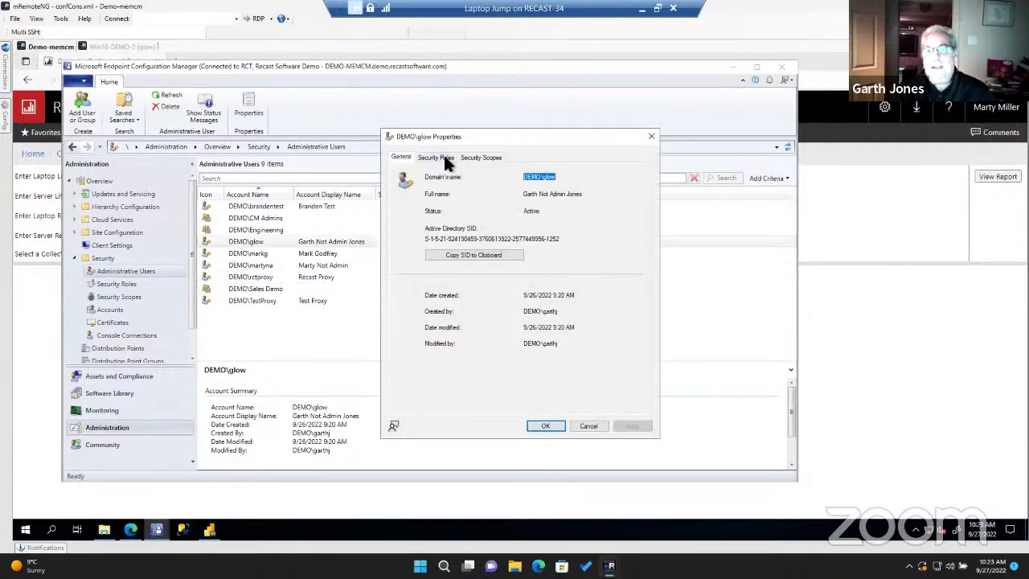
pyautogui.click(481, 157)
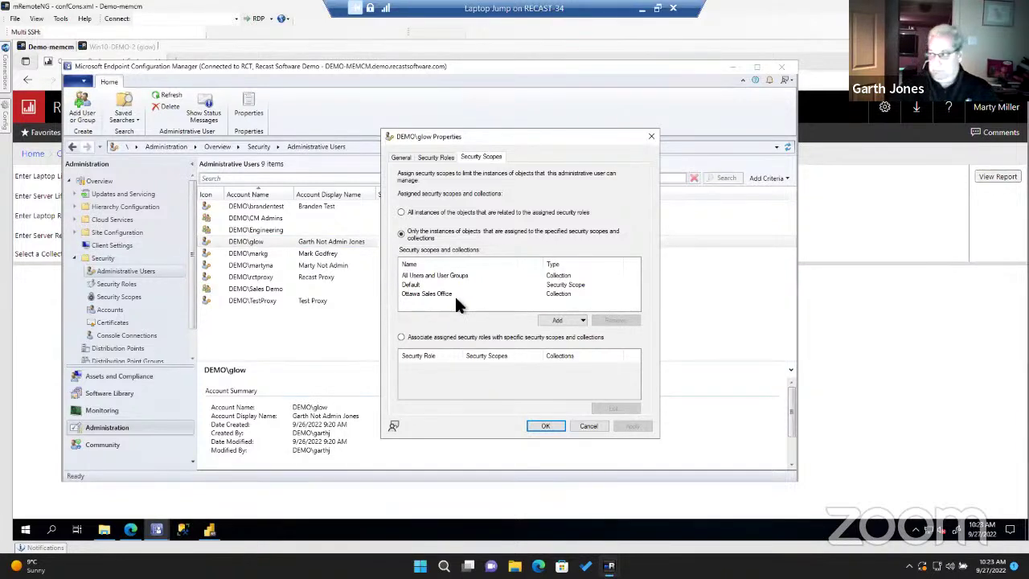
pyautogui.click(579, 426)
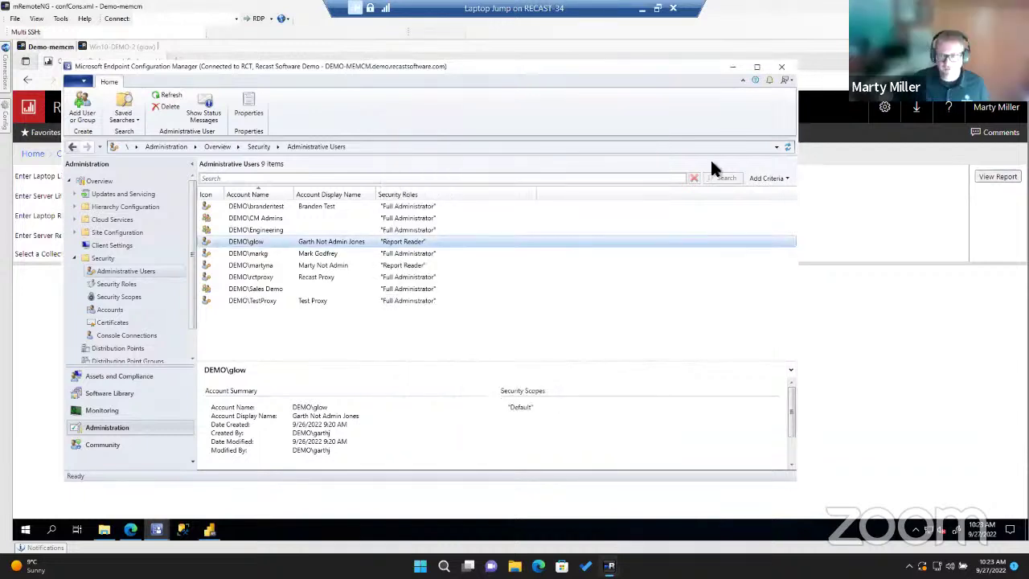
pyautogui.click(731, 66)
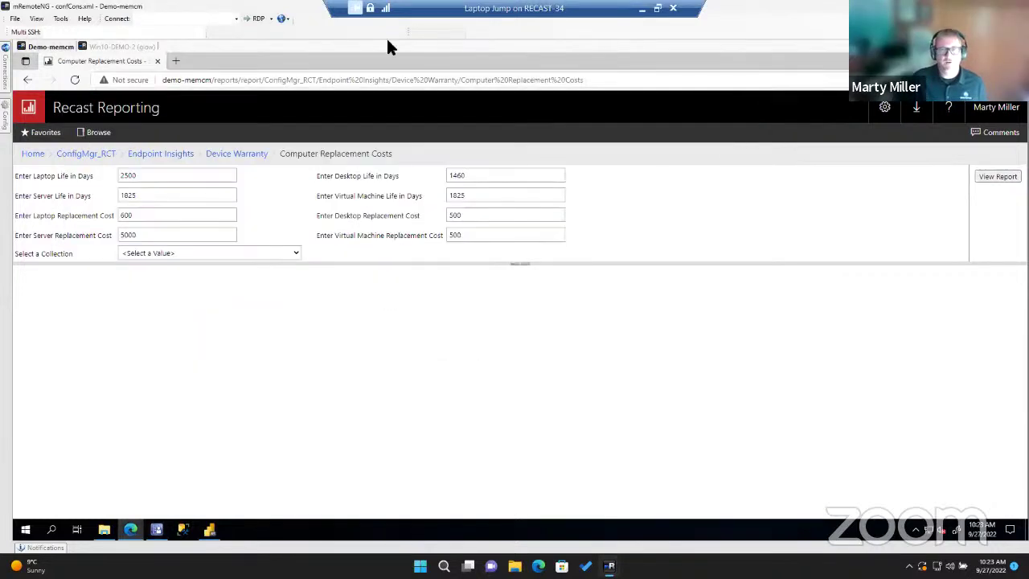
# In the Win10-DEMO-2 session, open the Computer Replacement Costs report from Device Warranty on Power BI Report Server and examine its available collections.
pyautogui.click(133, 48)
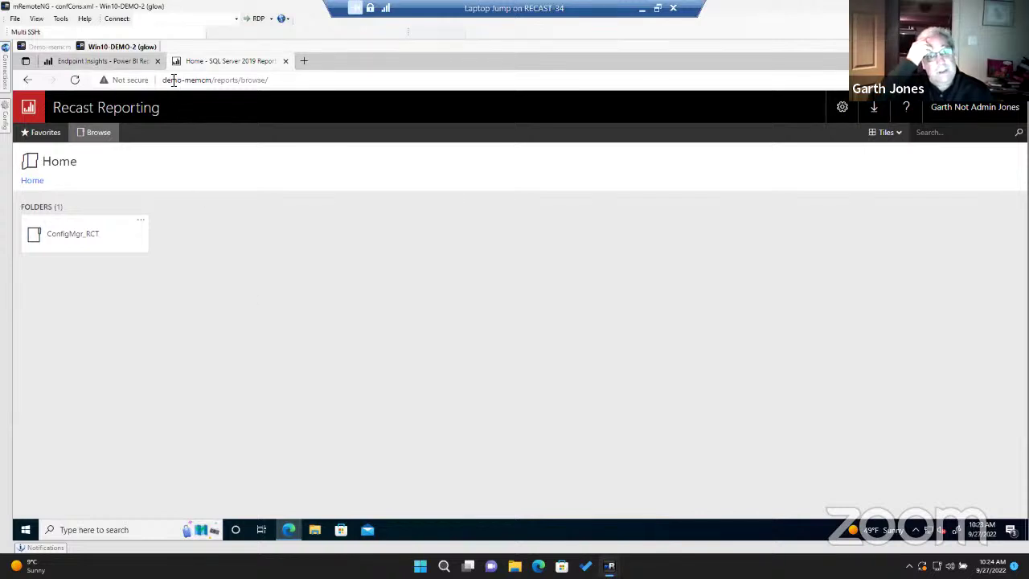
pyautogui.click(127, 63)
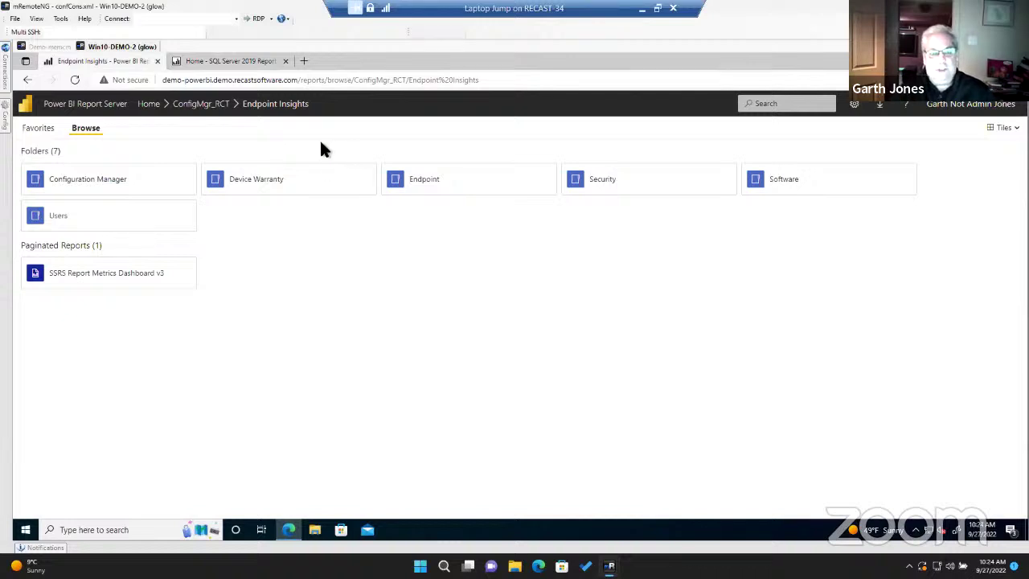
pyautogui.click(270, 190)
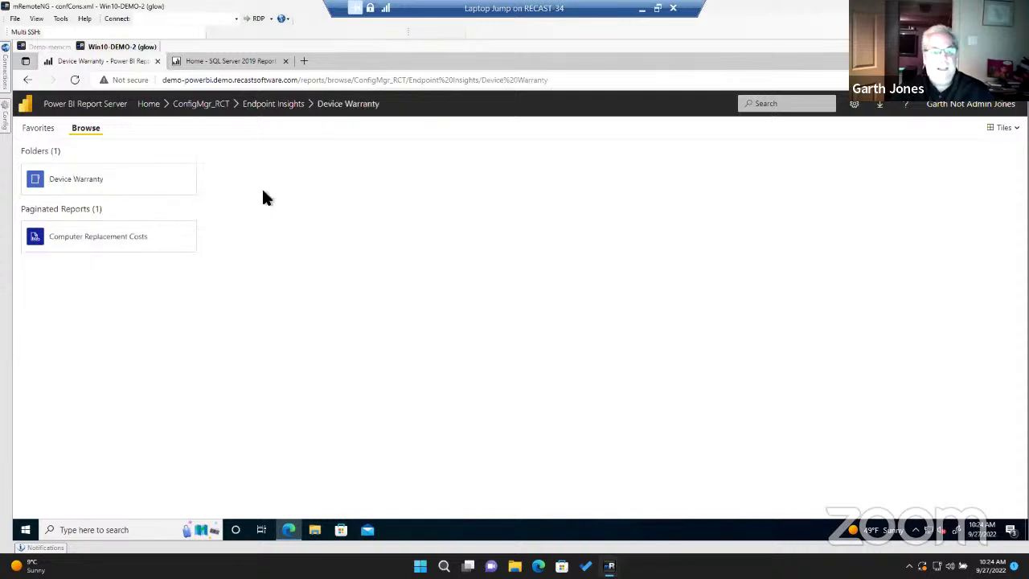
pyautogui.click(105, 238)
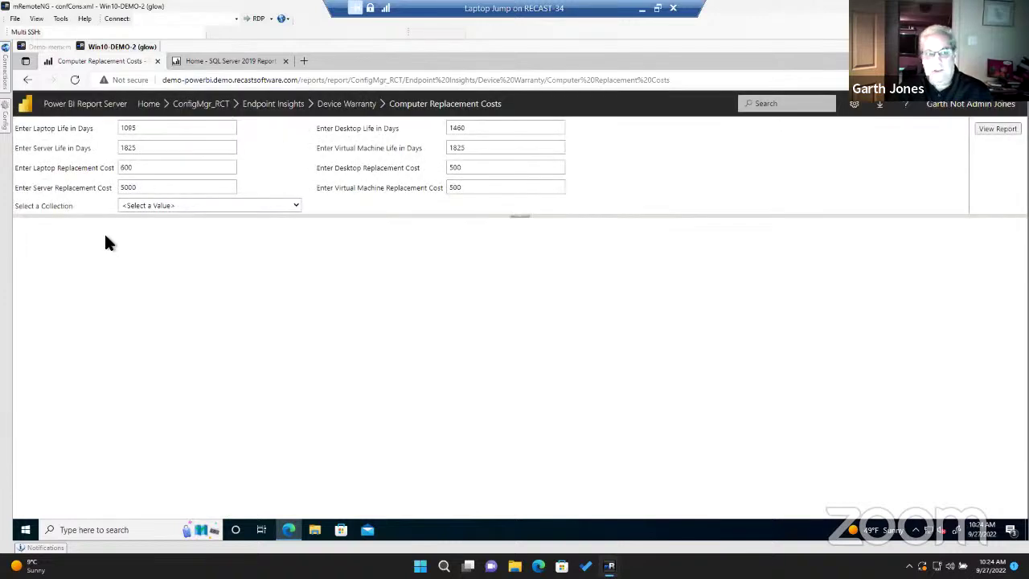
pyautogui.click(295, 205)
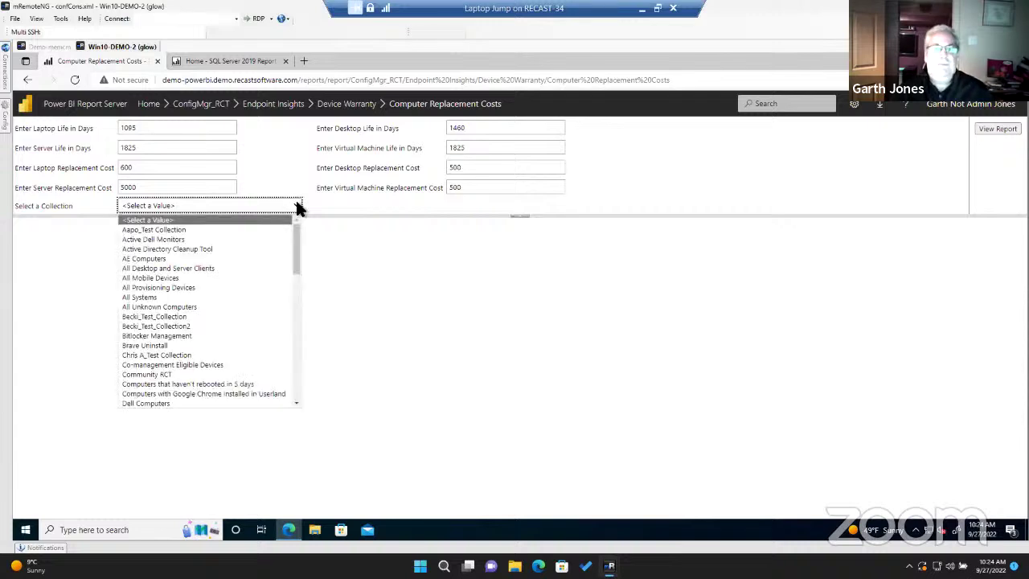
pyautogui.moveTo(297, 231); pyautogui.dragTo(299, 376)
pyautogui.moveTo(299, 333); pyautogui.dragTo(299, 219)
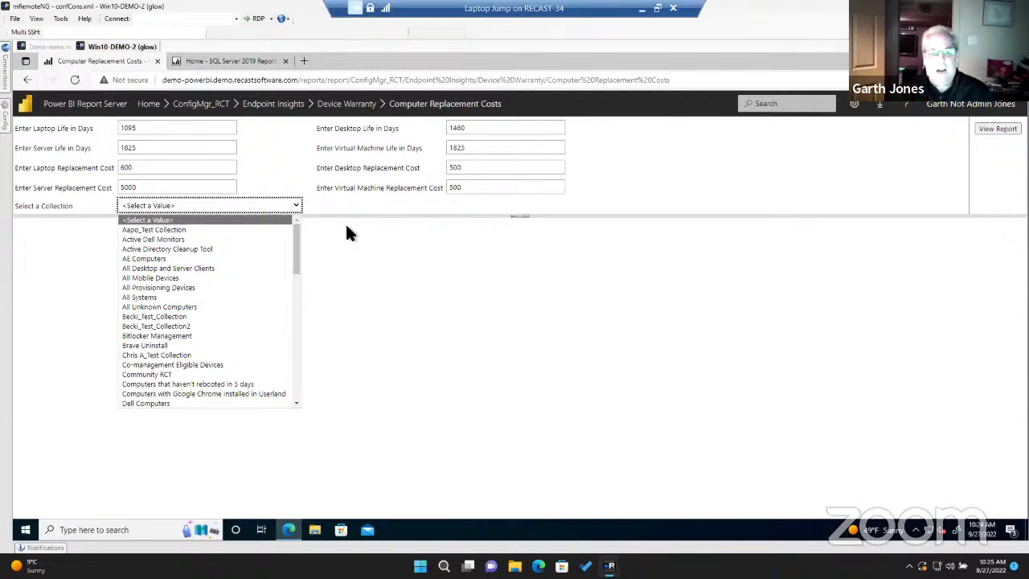
# Open the Count by Endpoint Types report from the Endpoint Type folder under Endpoint Insights > Endpoint.
pyautogui.click(287, 108)
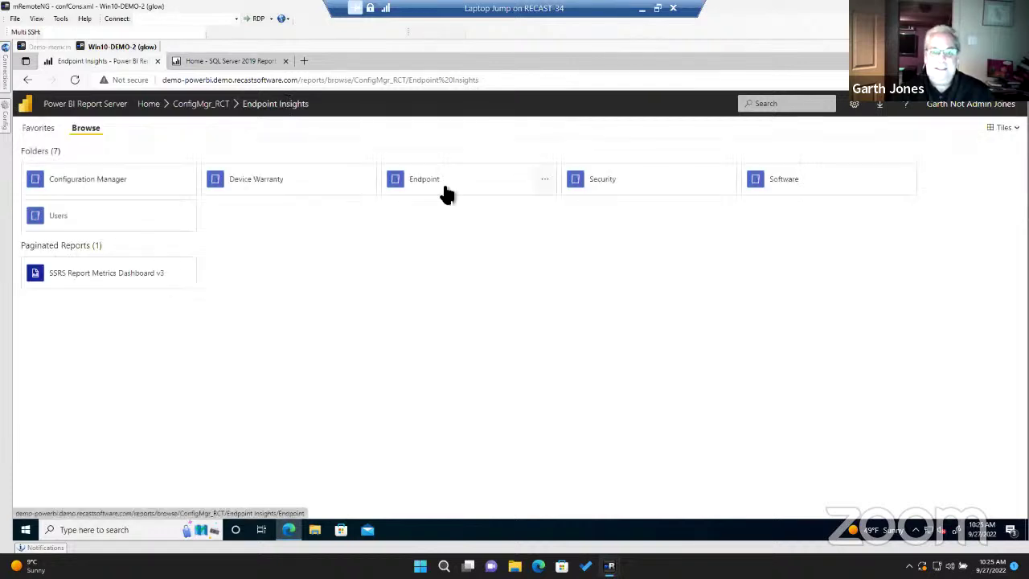
pyautogui.click(471, 191)
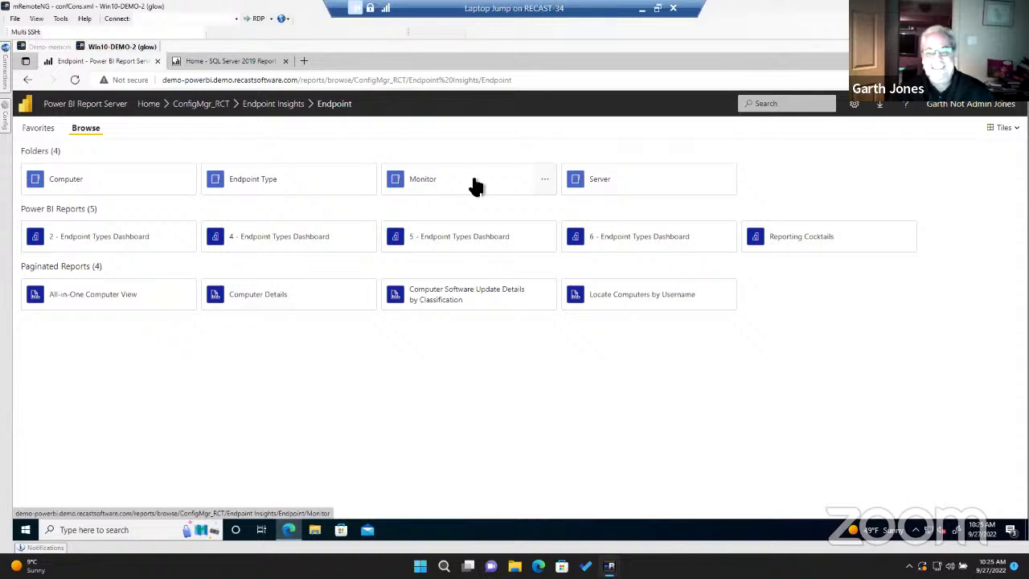
pyautogui.click(271, 179)
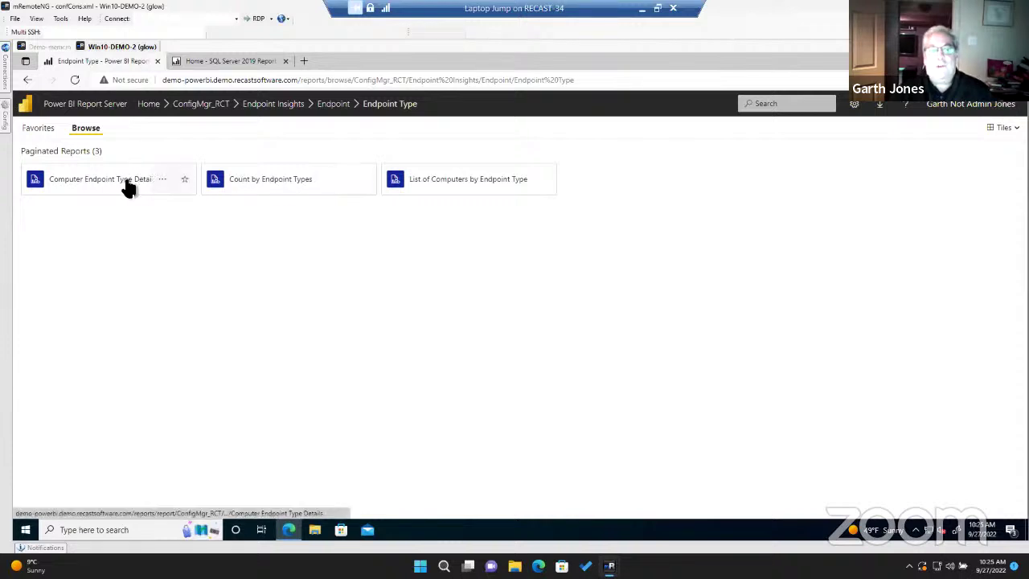
pyautogui.click(285, 182)
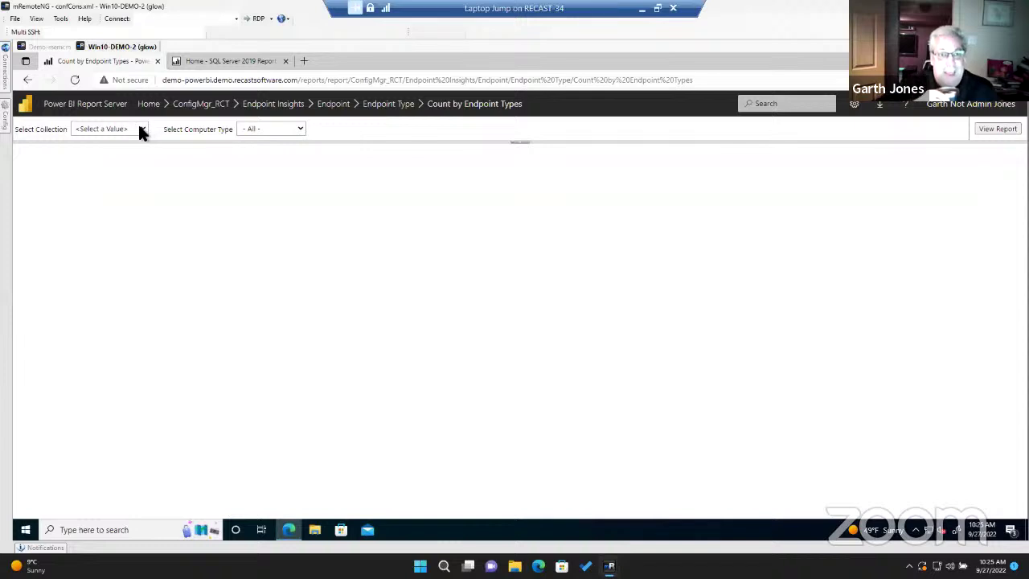
# Run the Count by Endpoint Types report for the Ottawa Sales Office collection.
pyautogui.click(140, 131)
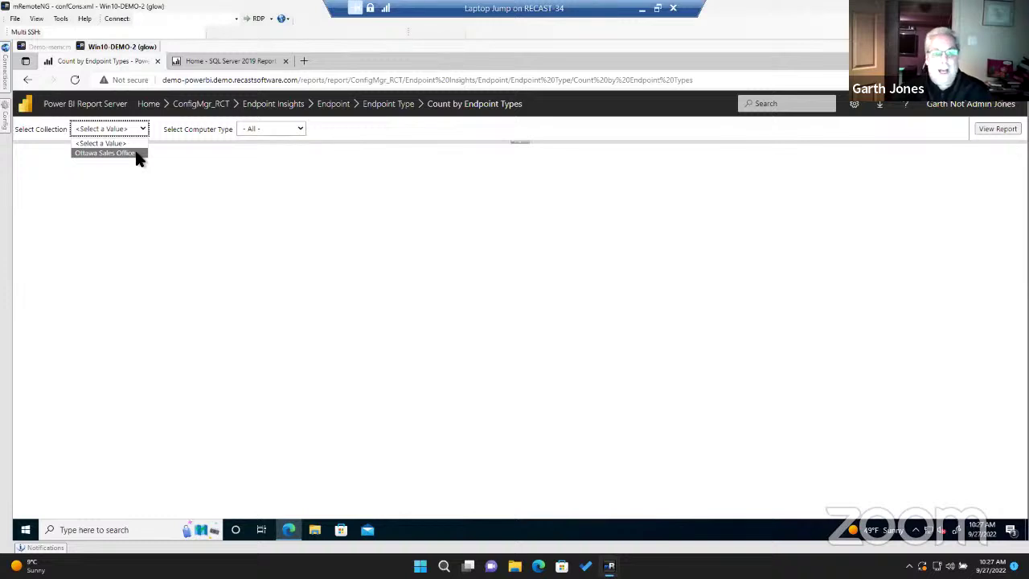
pyautogui.click(135, 154)
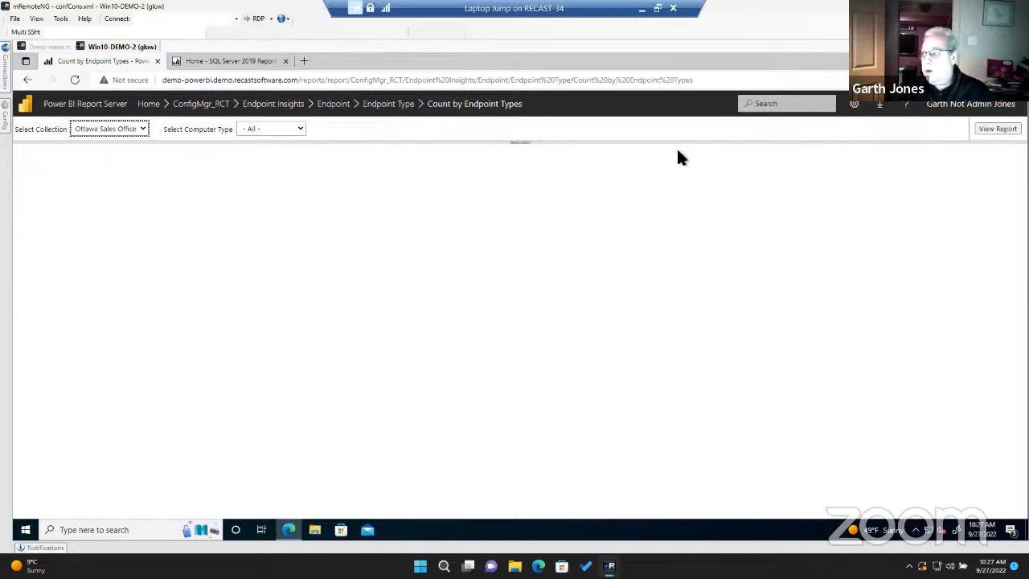
pyautogui.click(990, 132)
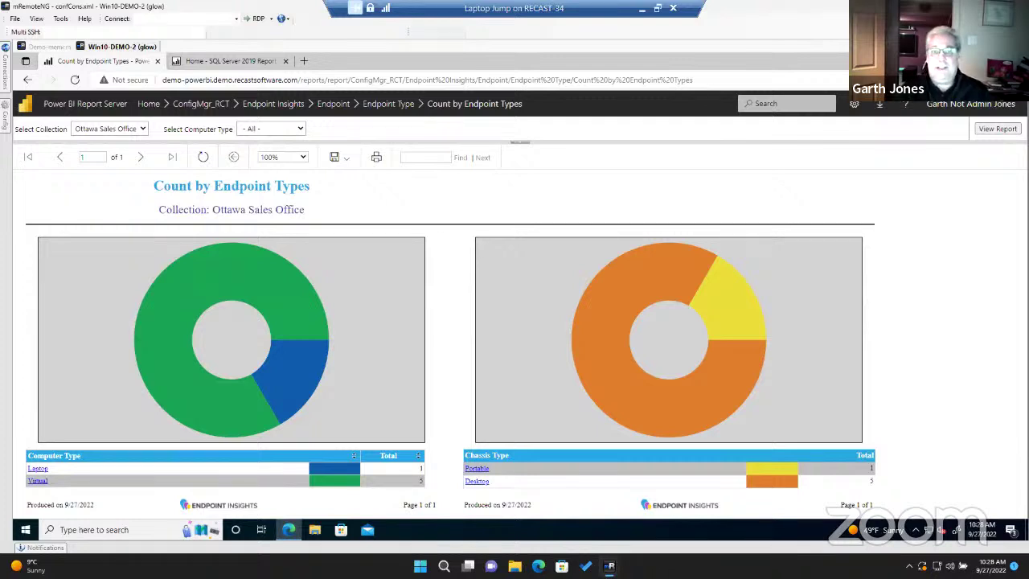
# Switch to the PowerPoint presentation and show the Power BI slide, number 13.
pyautogui.click(597, 566)
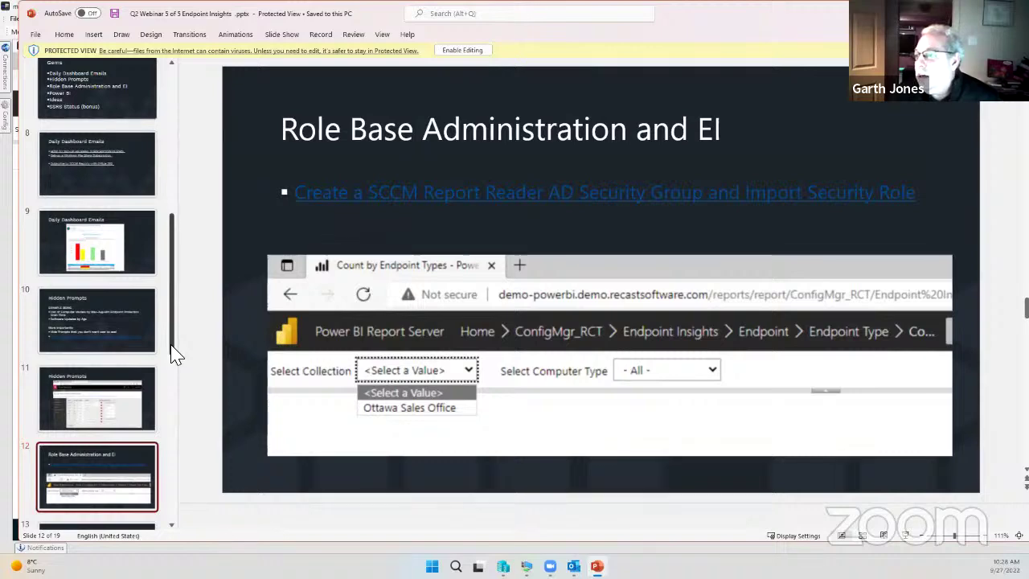
pyautogui.scroll(-1, 172, 354)
pyautogui.scroll(-5, 172, 361)
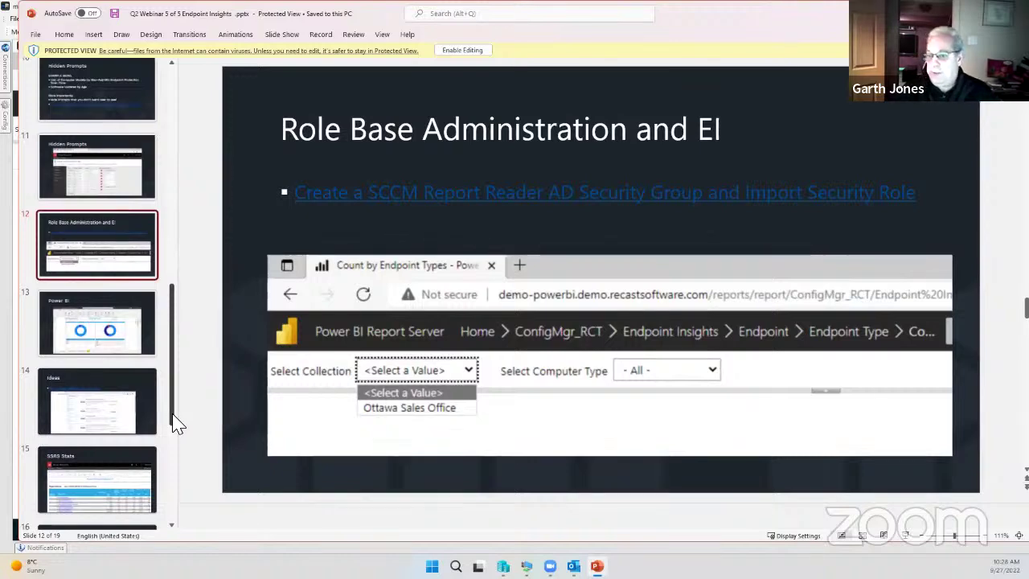
pyautogui.click(91, 314)
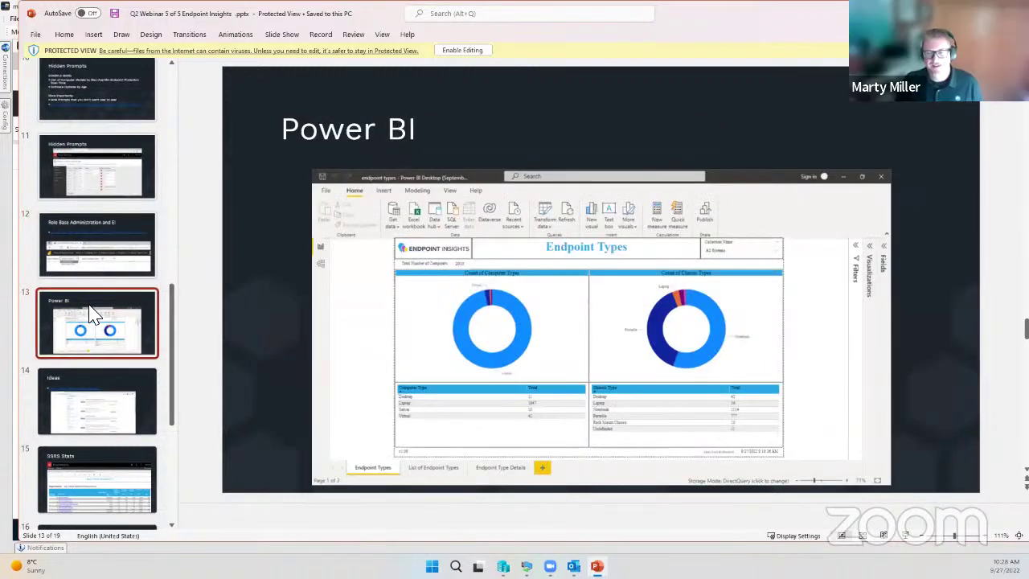